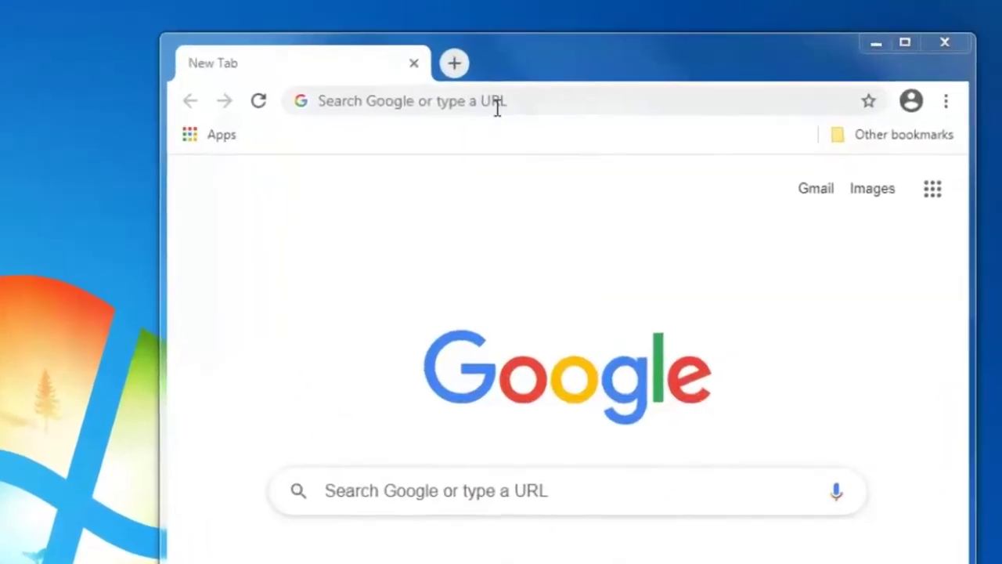
- Google 'magic lantern', open the magiclantern.fm home page and widen the browser window
left_click(686, 51)
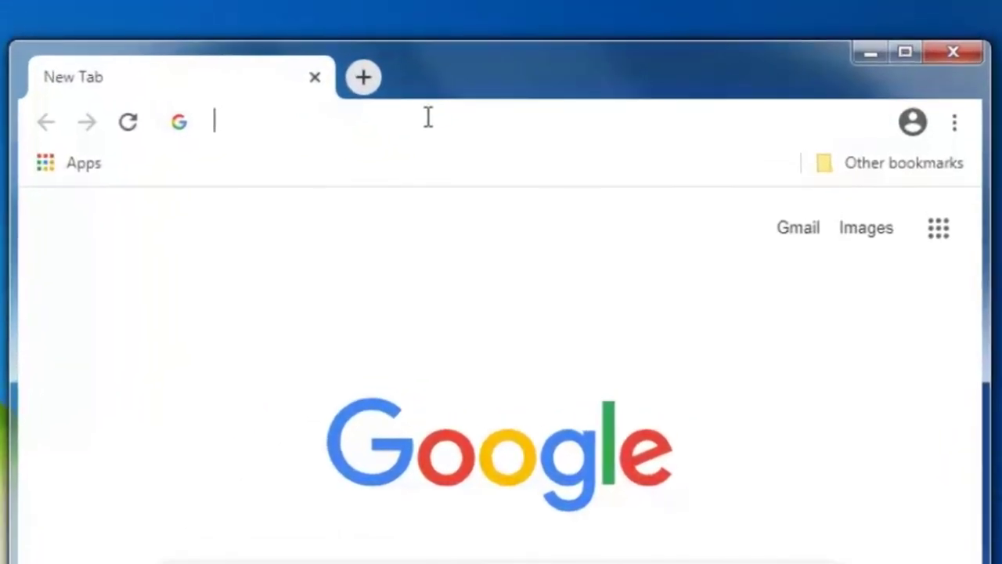
type("magic la")
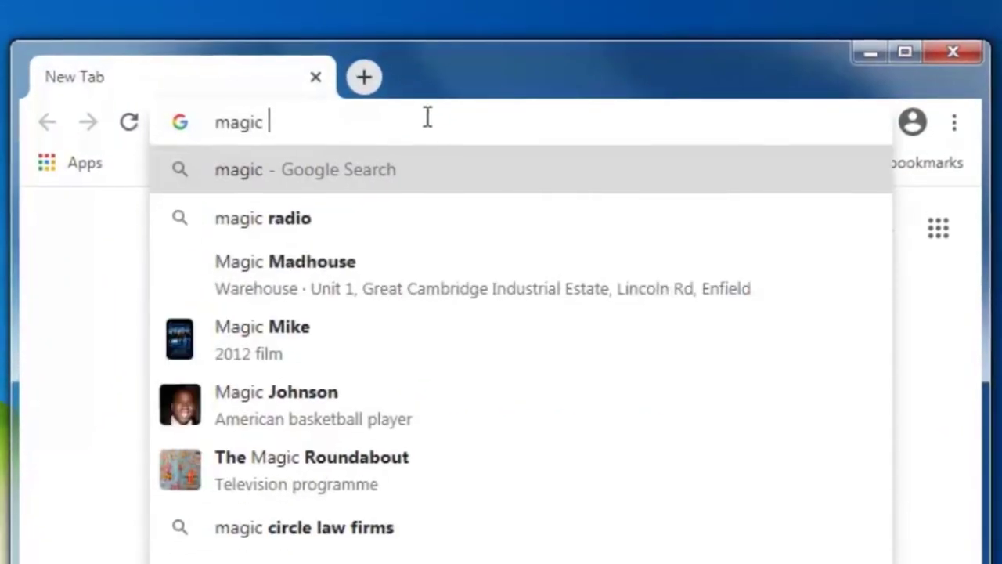
type("ntern")
key("Return")
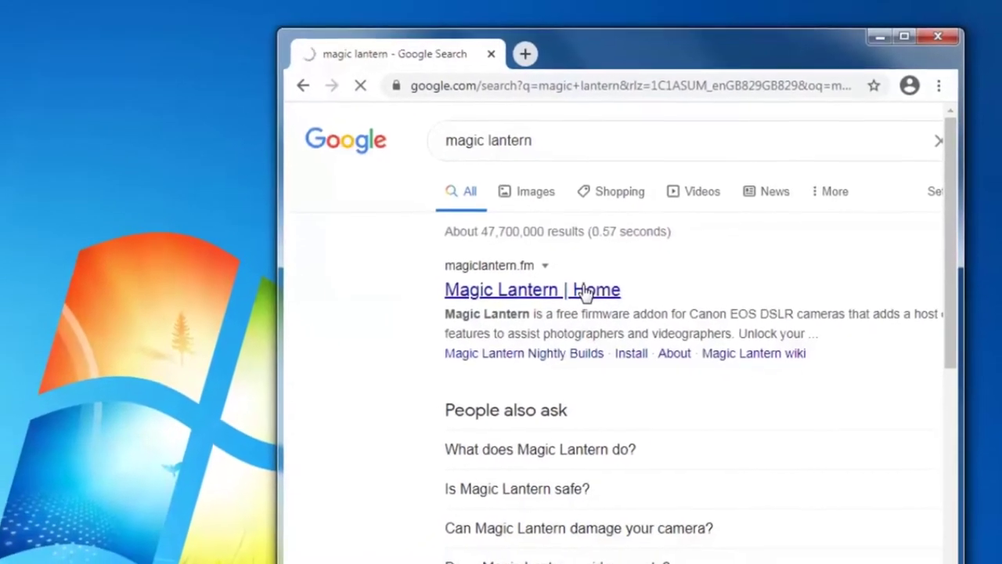
left_click(594, 283)
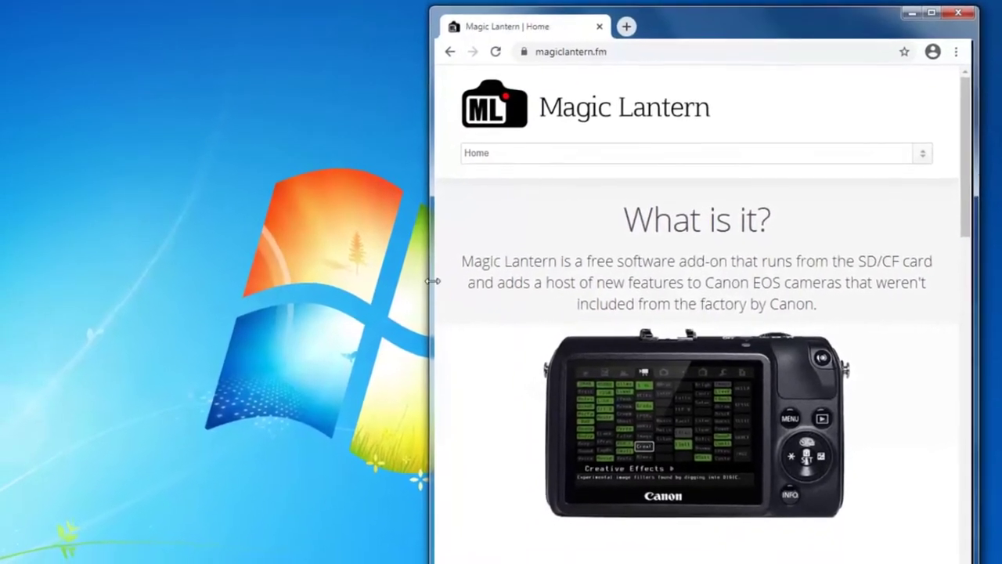
left_click_drag(440, 275, 10, 227)
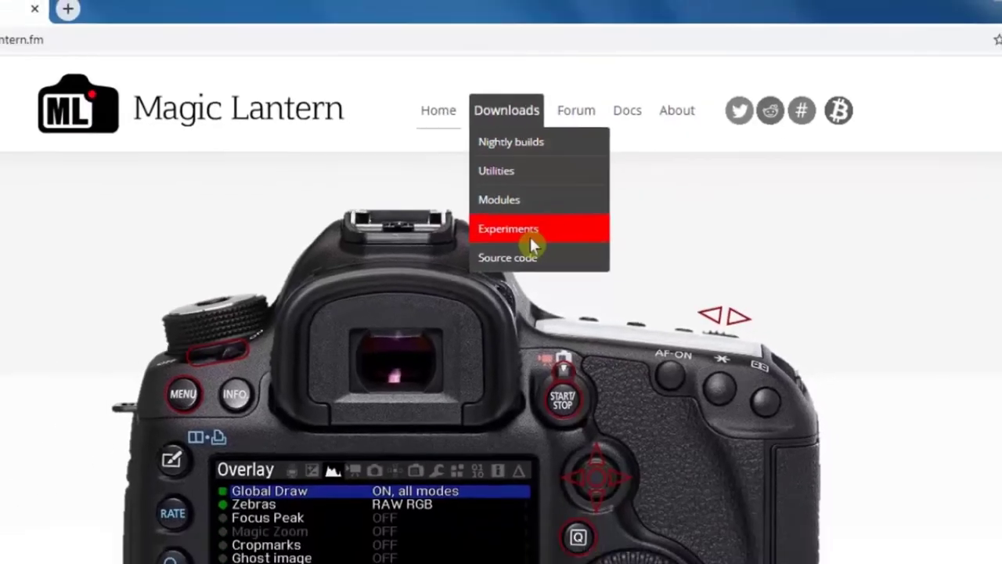
- Open the Experiments builds page and scroll down through the build lists
left_click(482, 270)
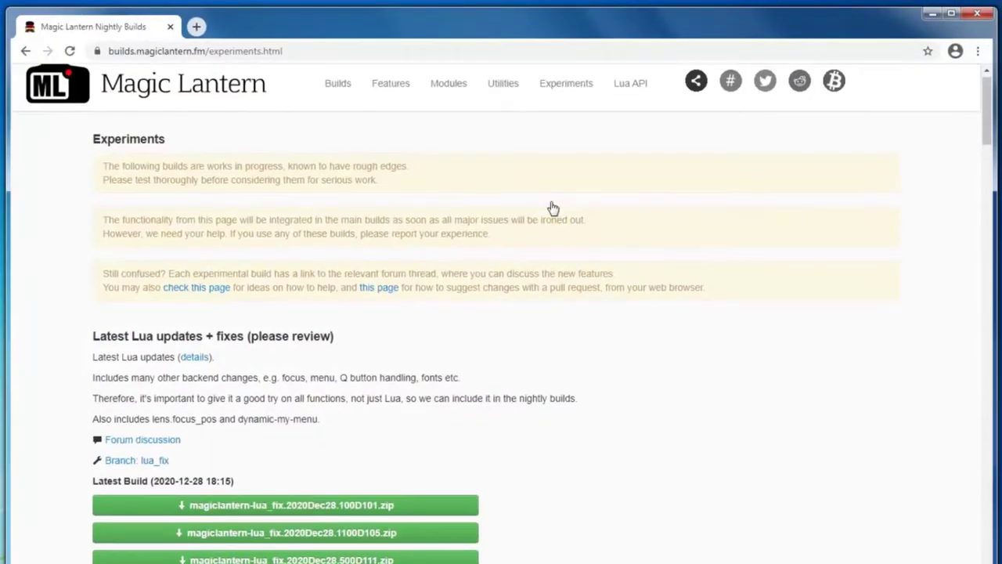
scroll(384, 283, "down", 2)
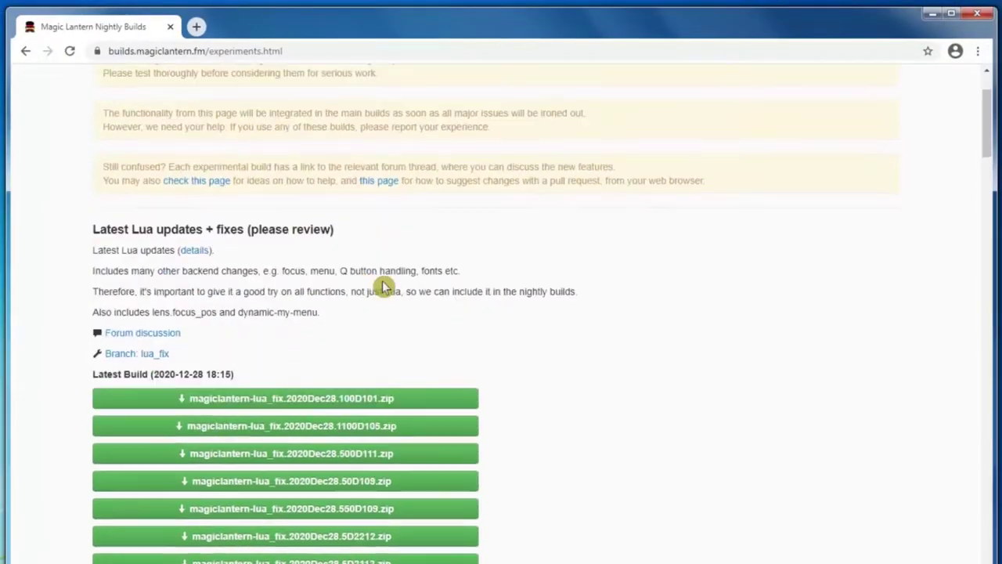
scroll(336, 328, "down", 2)
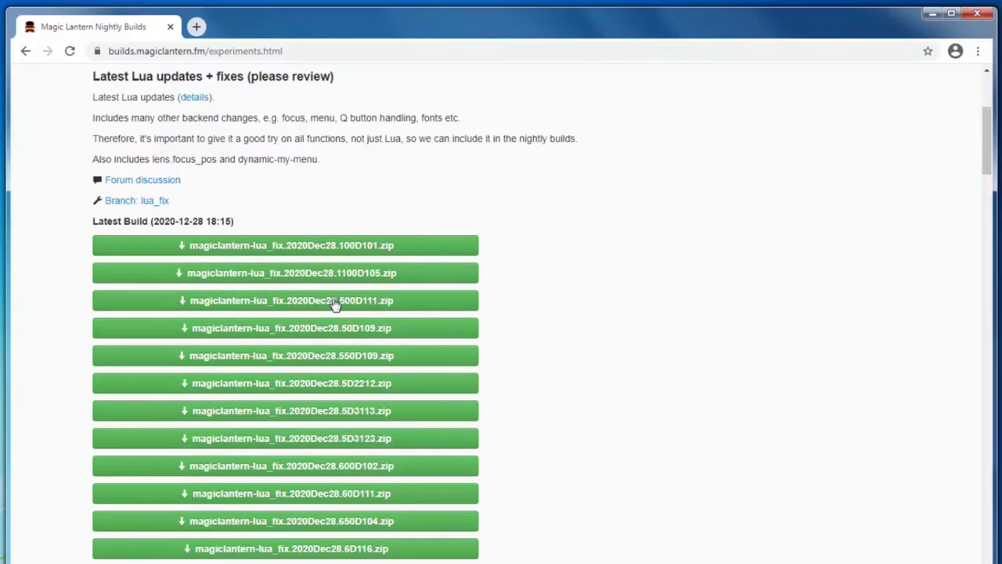
scroll(350, 335, "down", 2)
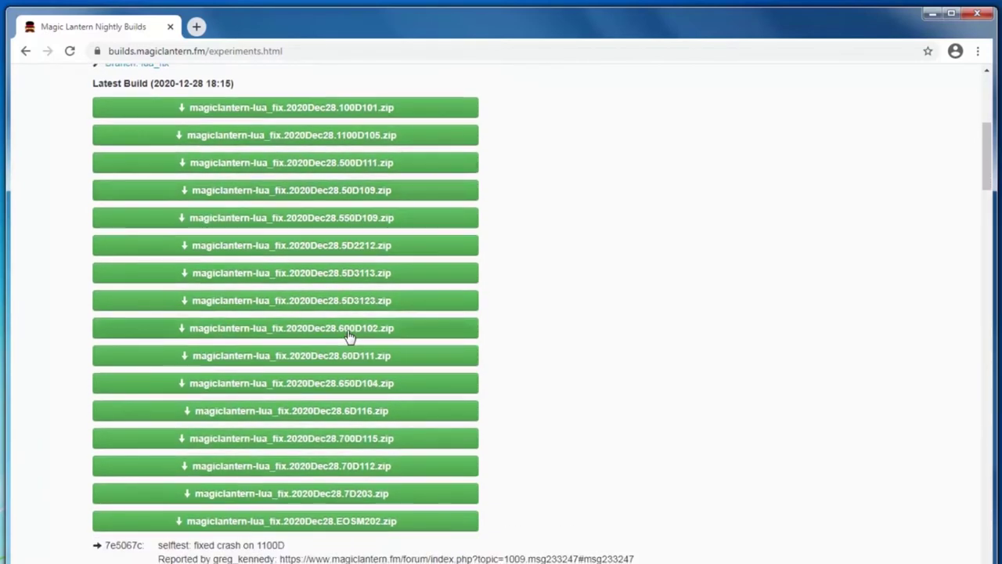
scroll(349, 335, "down", 1)
scroll(349, 335, "down", 4)
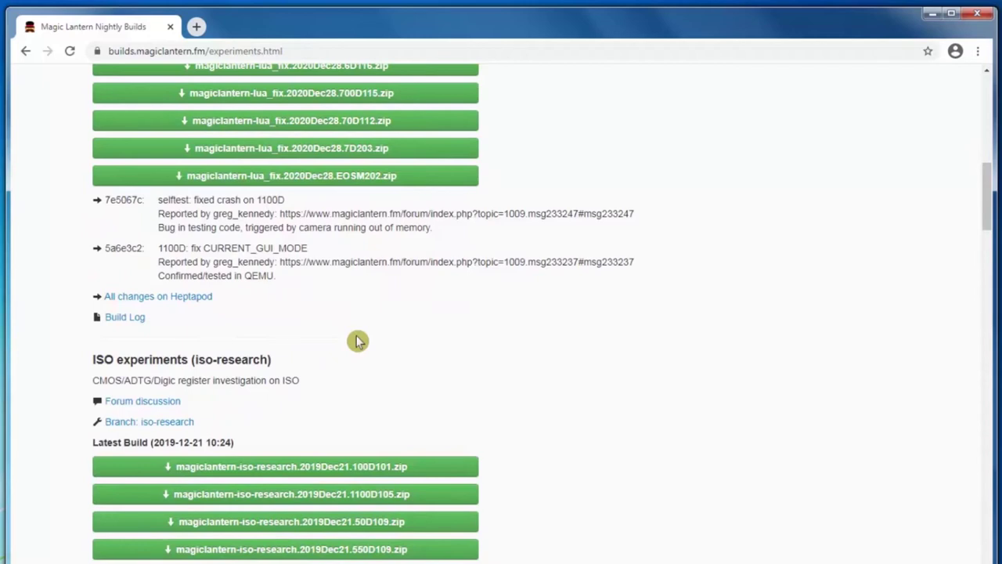
scroll(356, 337, "down", 3)
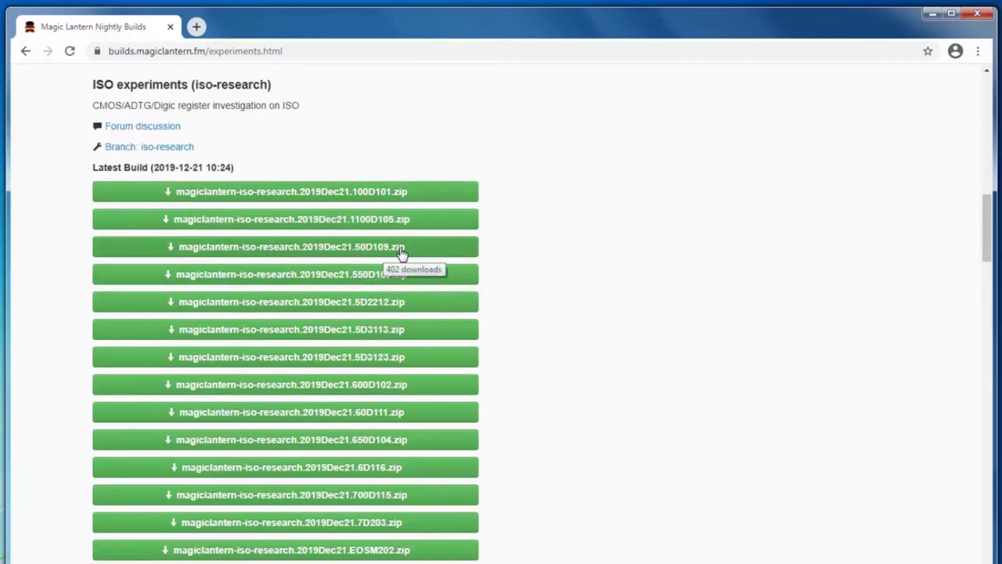
- Highlight the 50D109 build's file name and return to the lua_fix Latest Build buttons
left_click(525, 266)
left_click_drag(497, 267, 706, 261)
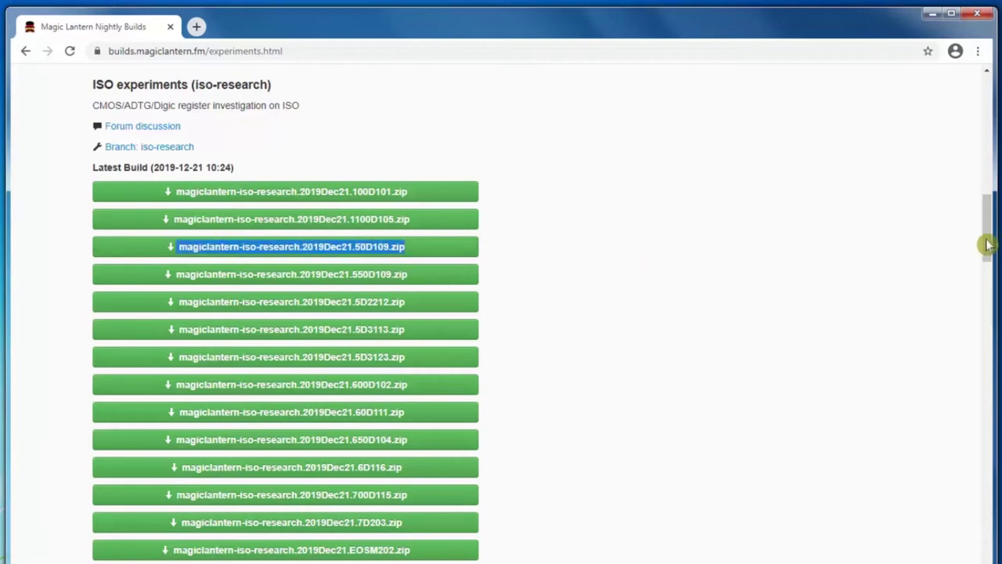
left_click_drag(987, 245, 984, 232)
scroll(861, 298, "up", 7)
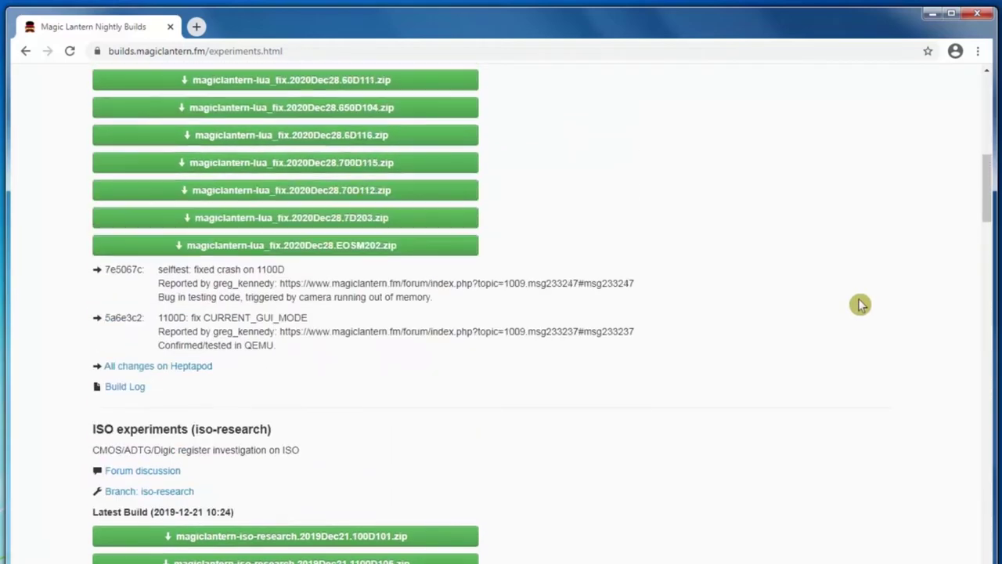
scroll(859, 304, "up", 2)
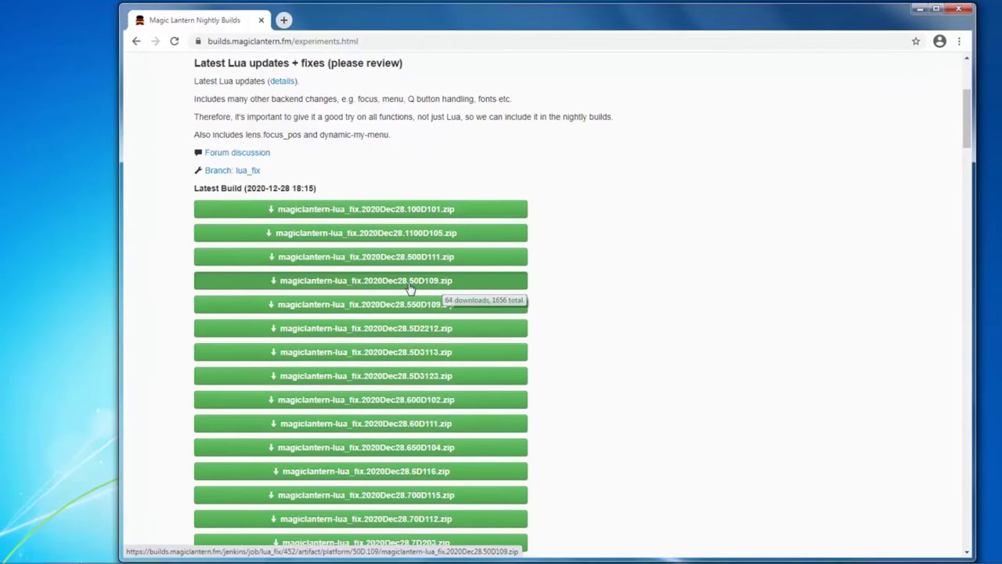
- Download the lua_fix 2020Dec28 50D109 zip and shift the narrowed browser window right
left_click(410, 288)
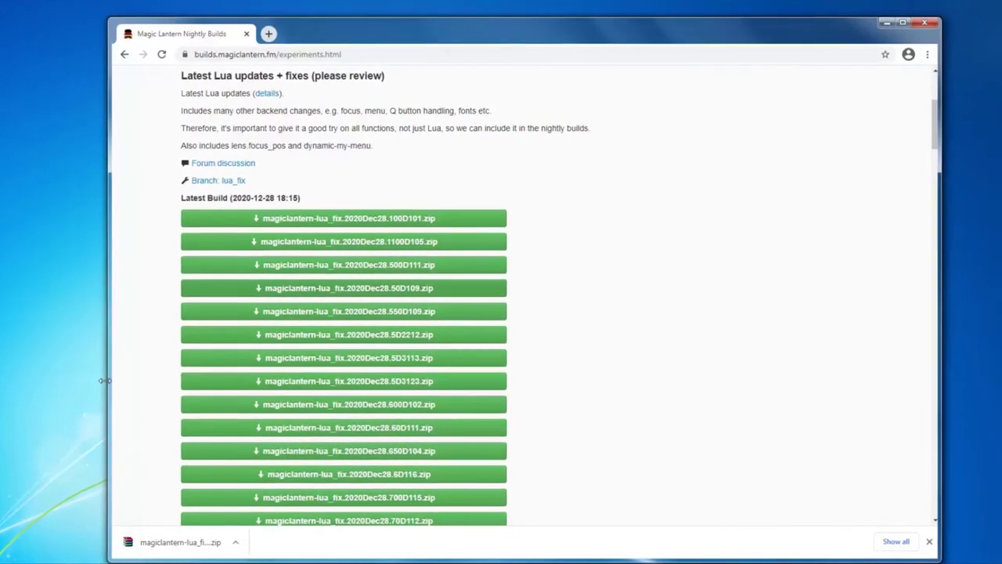
left_click_drag(112, 387, 364, 393)
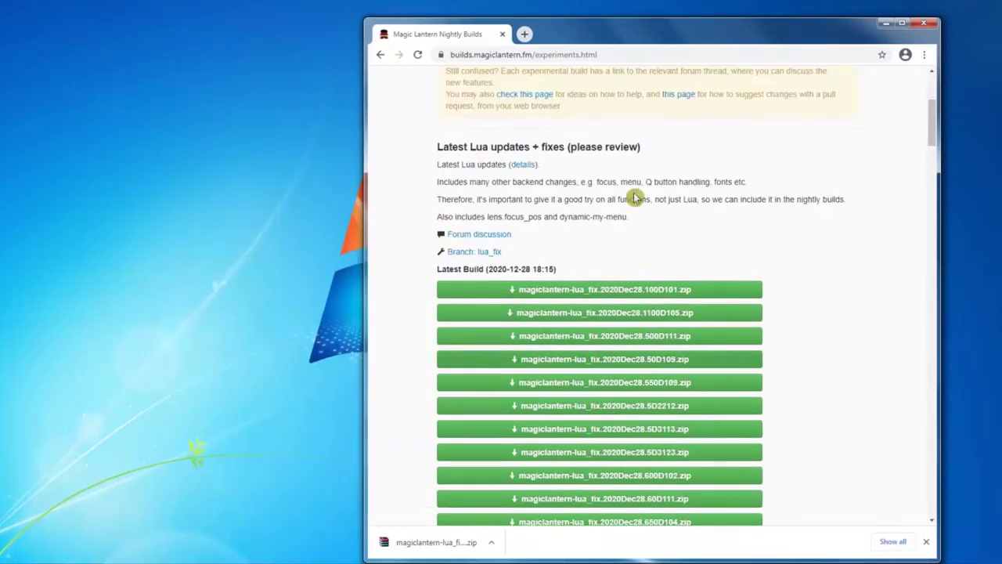
left_click_drag(719, 33, 793, 26)
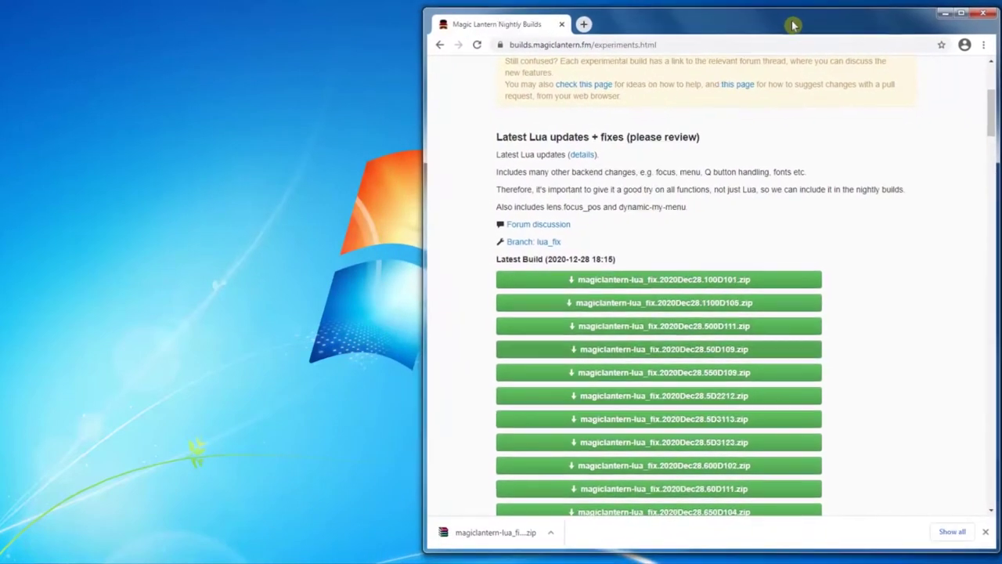
- Move magiclantern-lua_fix.2020Dec28.50D109.zip from Downloads onto the desktop and close Explorer
left_click(554, 537)
left_click(588, 494)
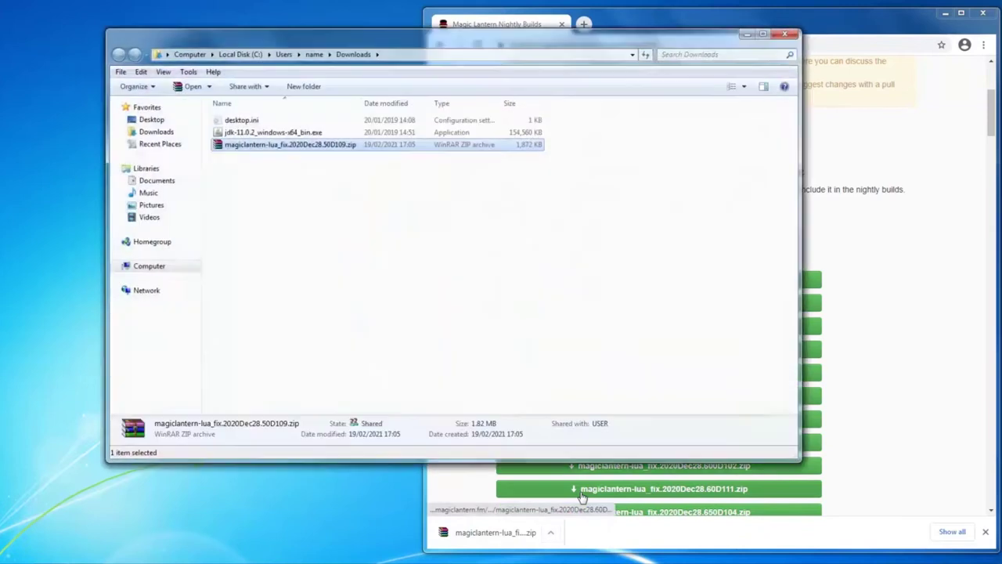
left_click_drag(421, 38, 631, 62)
left_click_drag(532, 168, 148, 164)
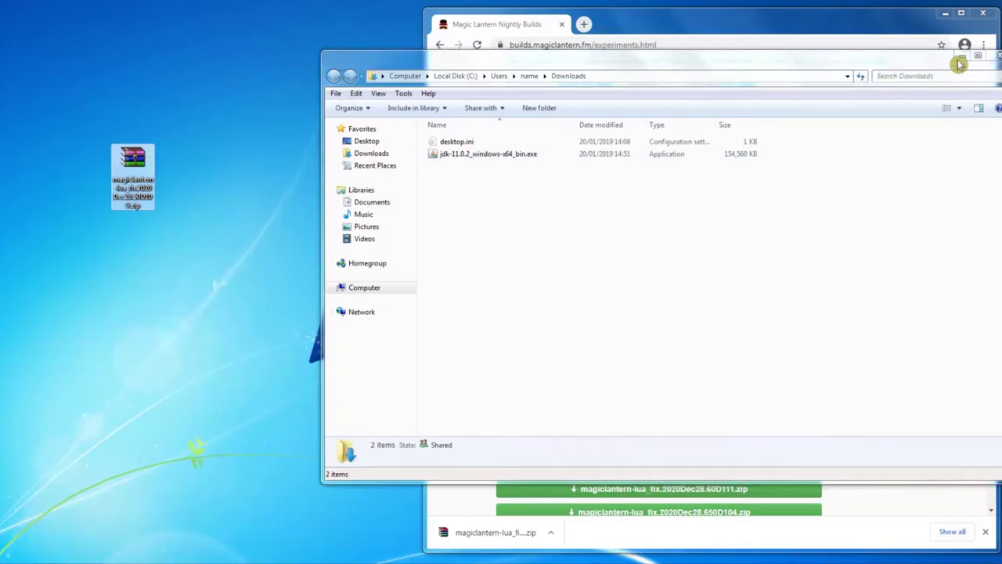
left_click(996, 59)
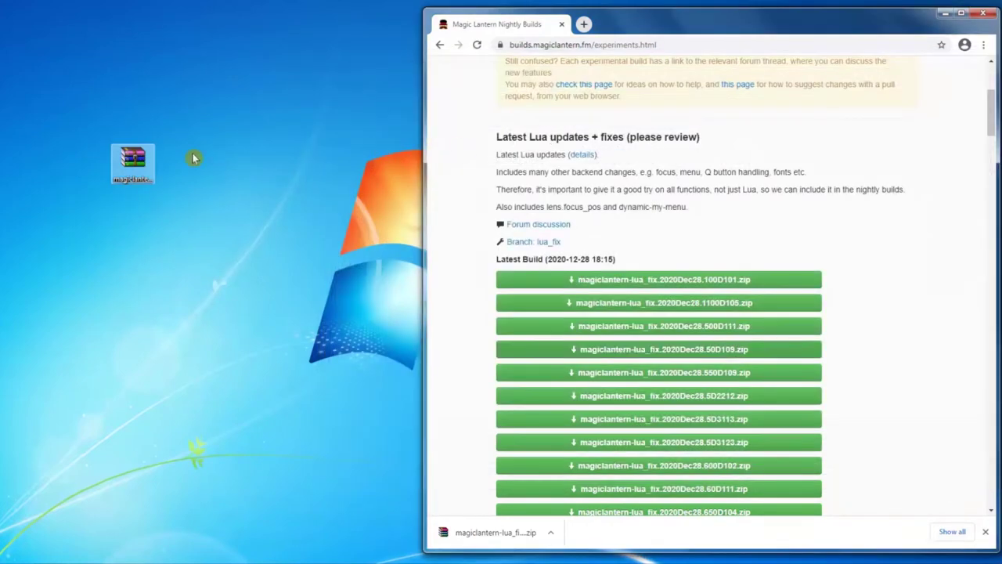
- Extract the desktop zip and select ML, autoexec.bin and ML-SETUP.FIR in the archive
left_click(131, 164)
right_click(133, 172)
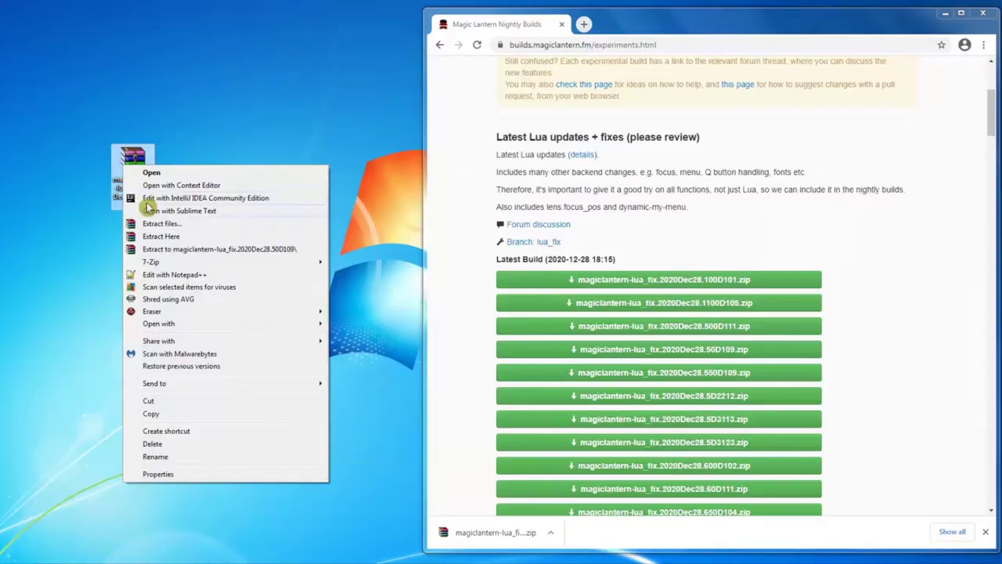
left_click(152, 248)
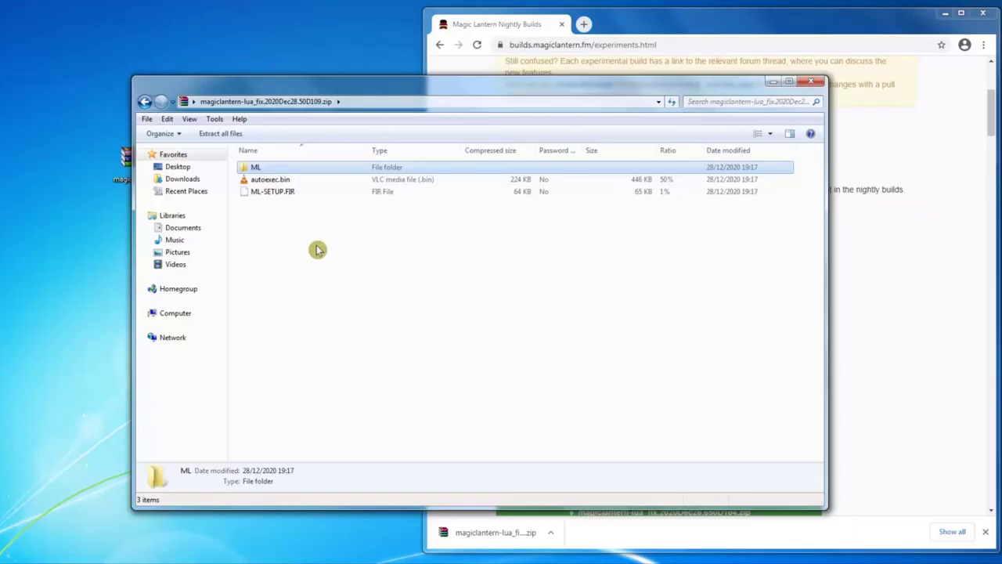
left_click_drag(301, 228, 330, 225)
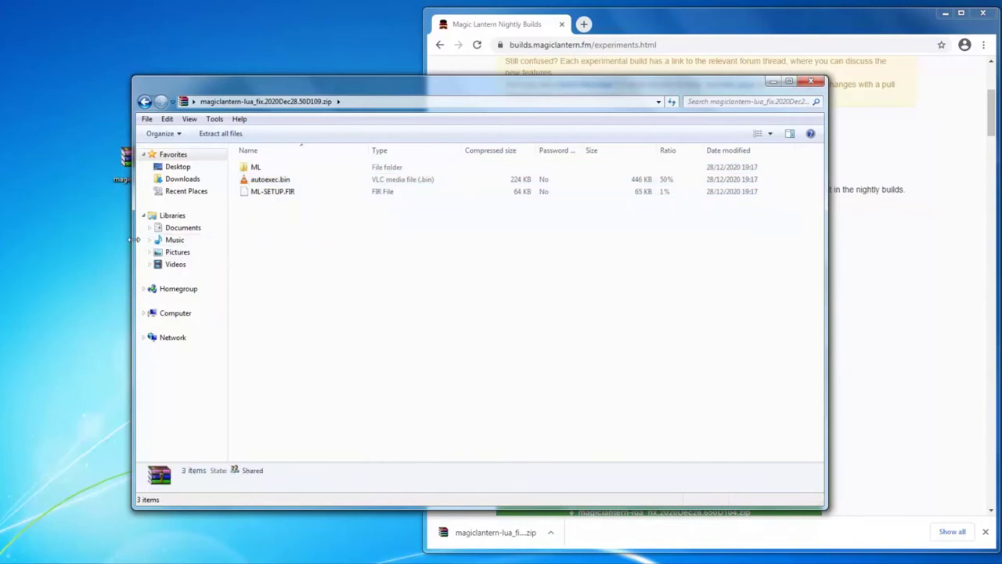
left_click_drag(133, 249, 327, 261)
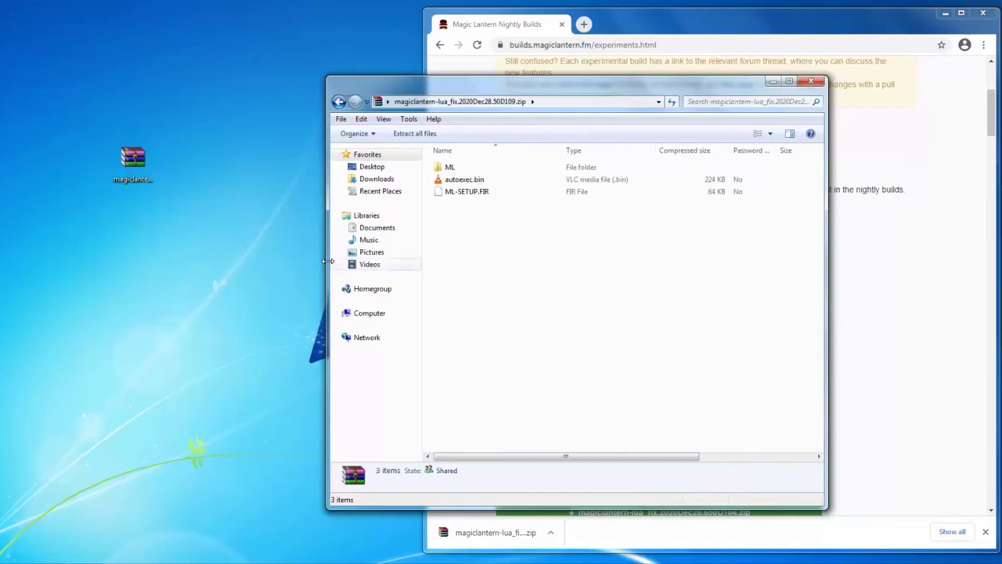
left_click_drag(503, 226, 445, 170)
- Copy the three selected items and open the Canon EOS 50D device under Computer
right_click(465, 190)
left_click(491, 220)
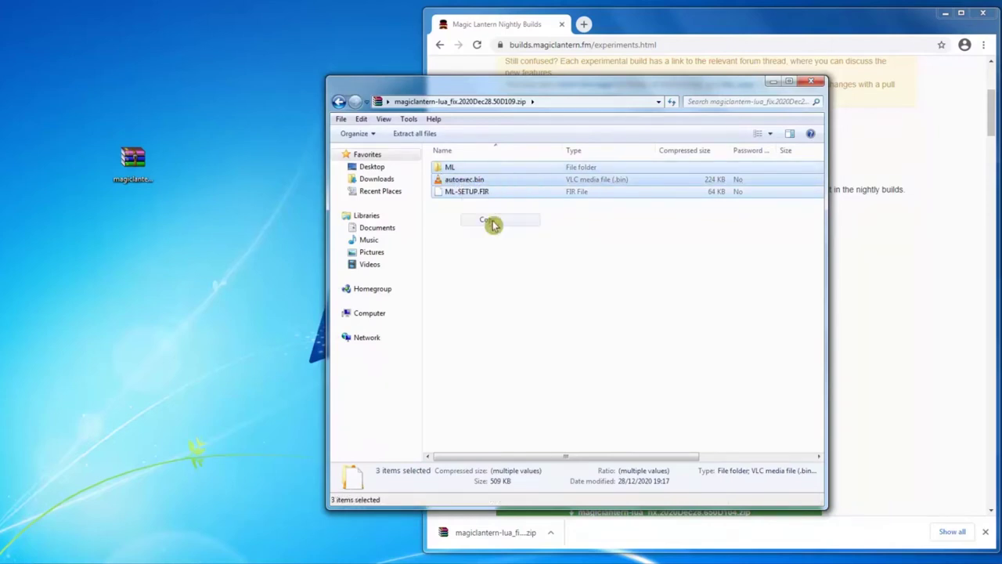
left_click(370, 314)
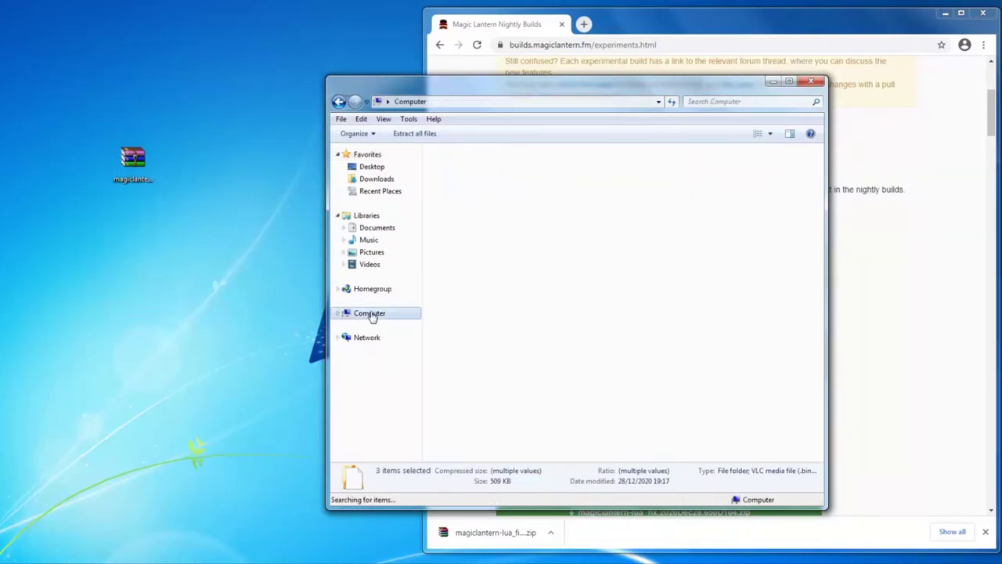
left_click(488, 229)
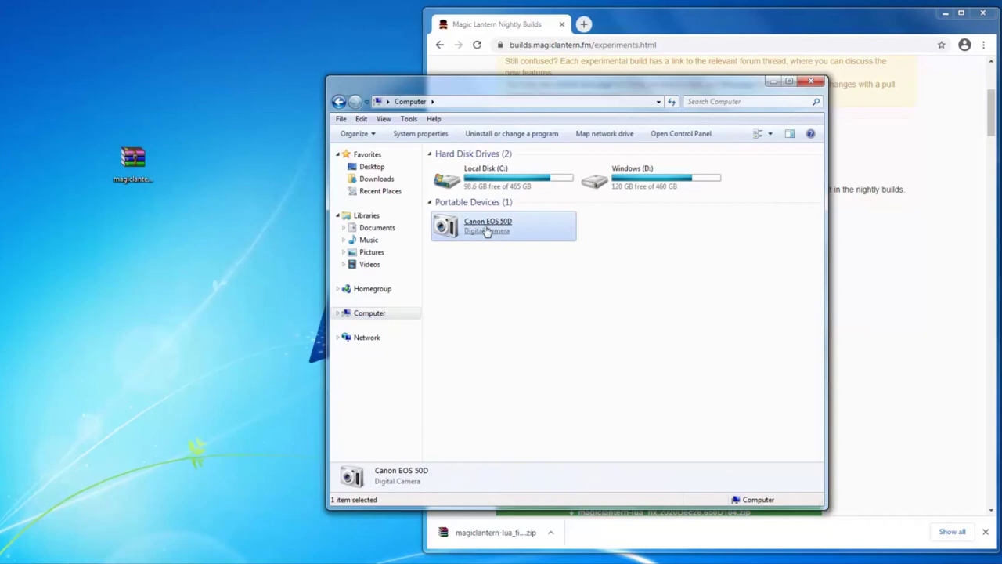
double_click(533, 237)
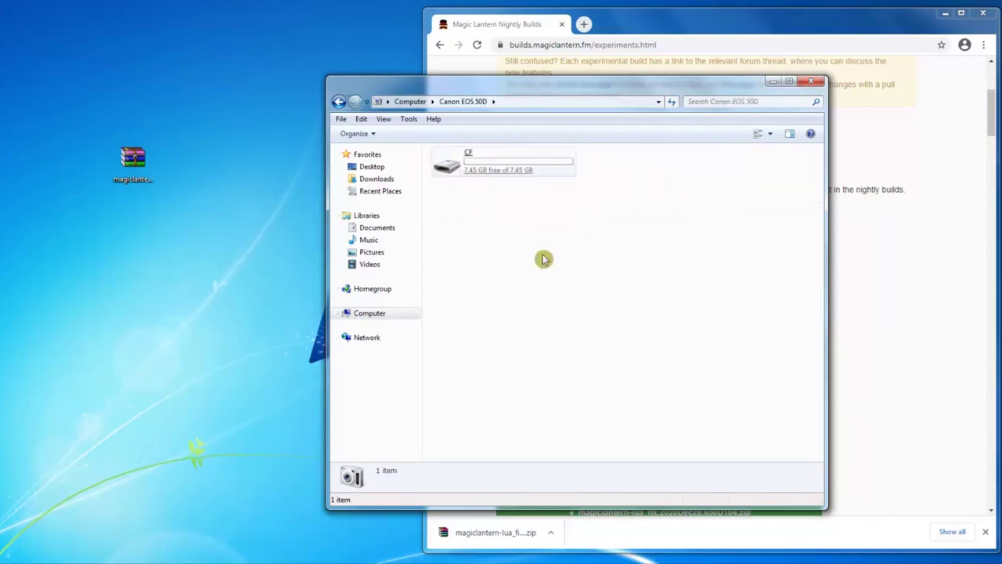
- Open the camera's CF card, showing DCIM and MISC, and move its window right
left_click(493, 168)
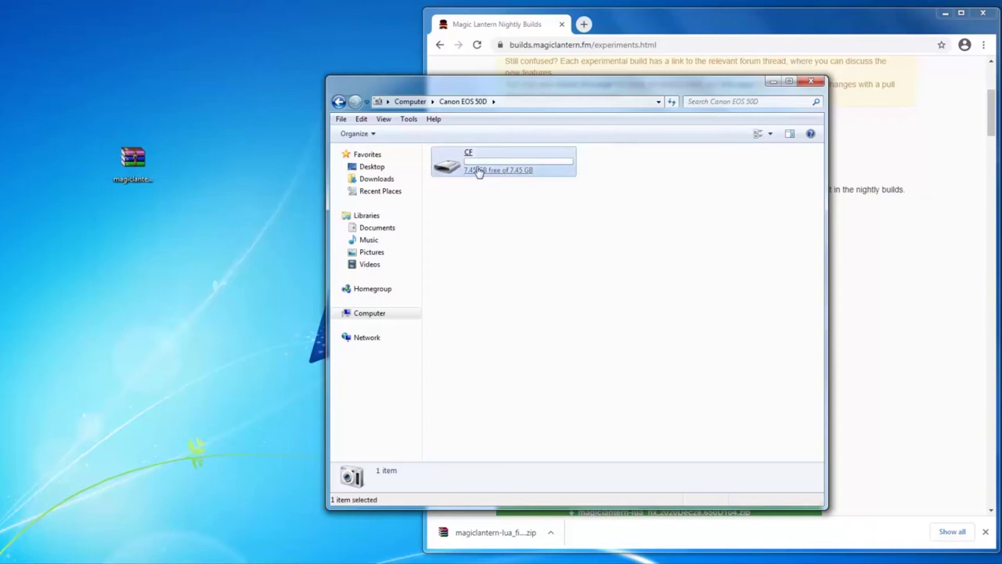
double_click(520, 169)
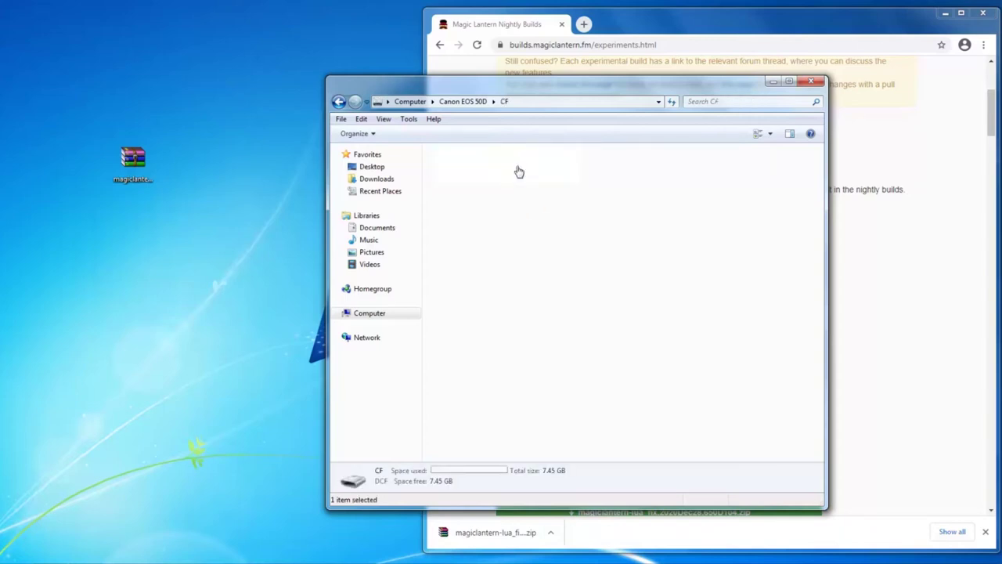
right_click(490, 222)
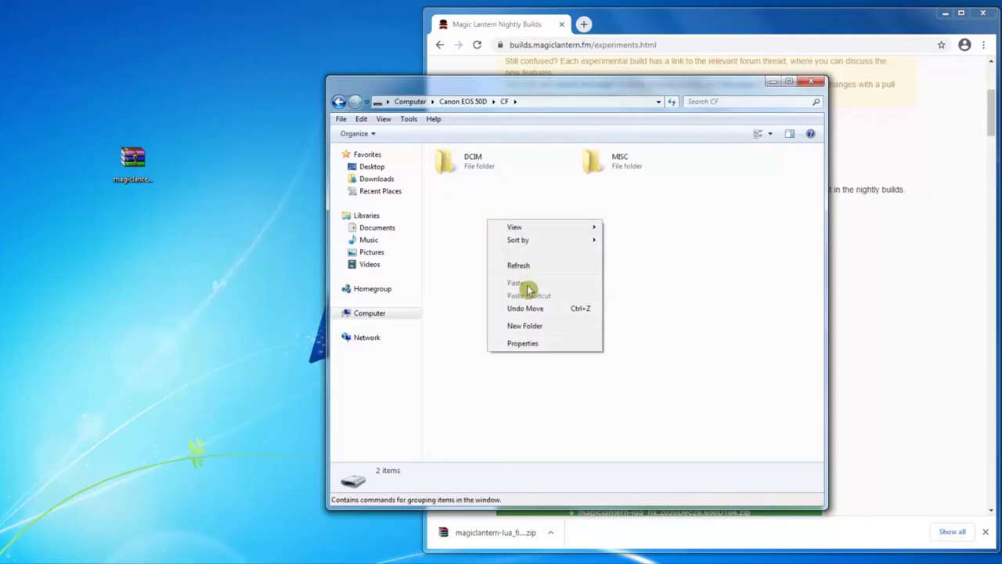
left_click(551, 204)
left_click_drag(569, 86, 703, 88)
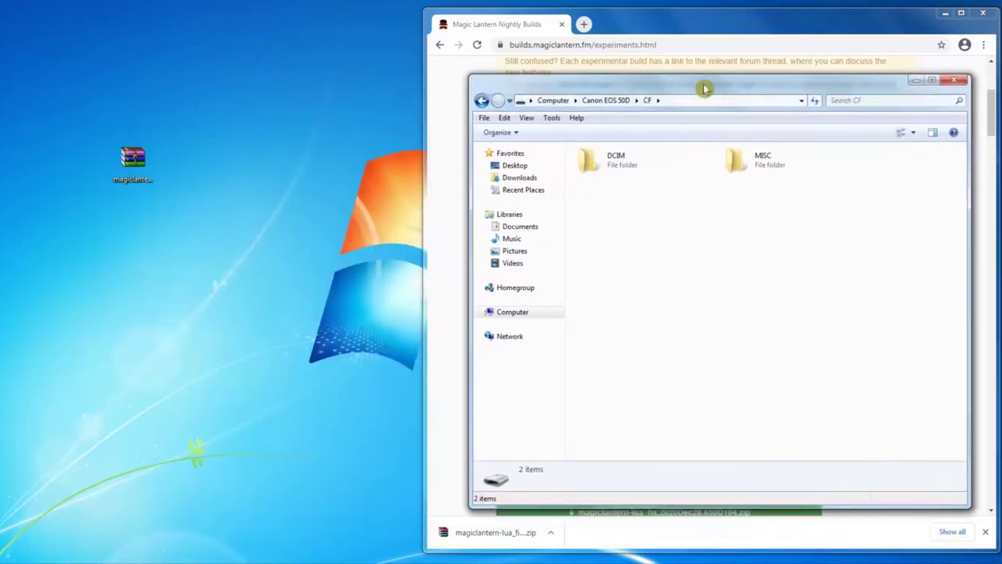
- Open the archive in a narrower second window and drag its three items onto CF
double_click(133, 160)
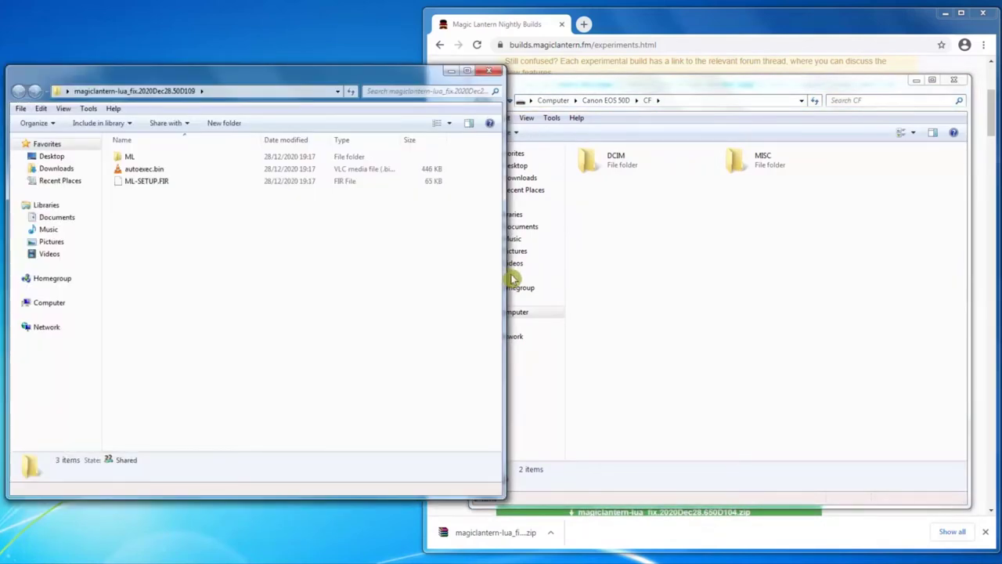
left_click_drag(505, 274, 347, 271)
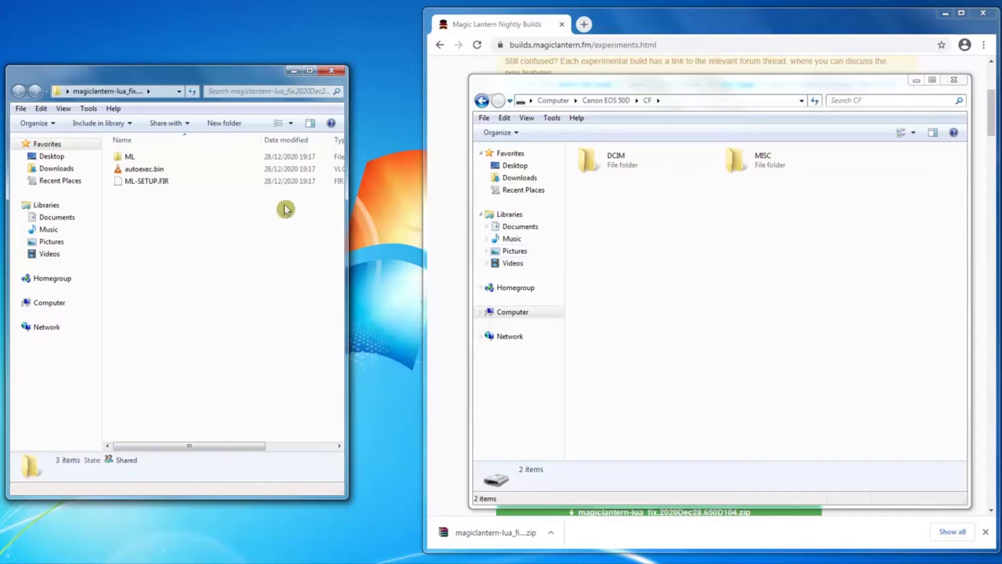
left_click_drag(191, 216, 721, 313)
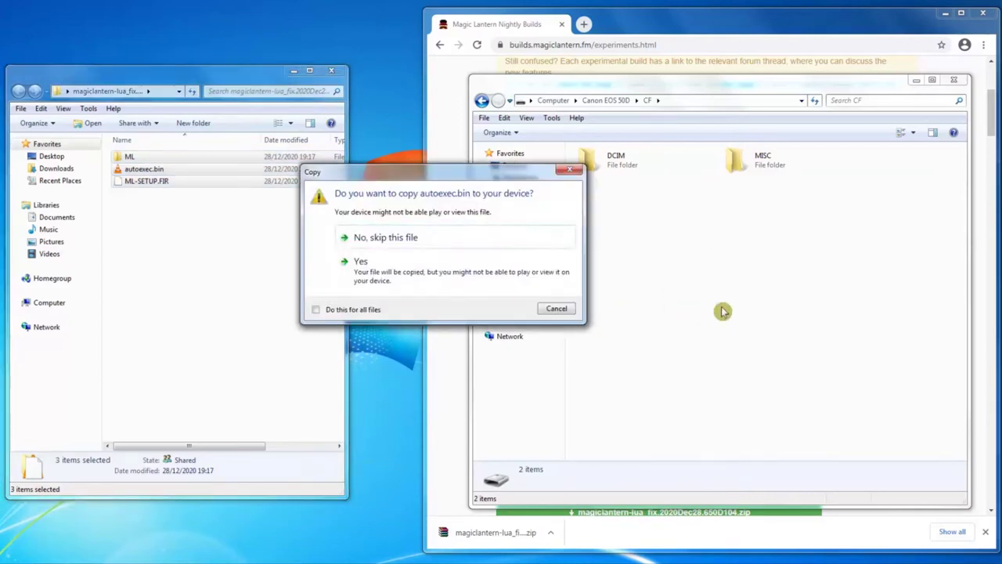
- Confirm copying autoexec.bin and ML-SETUP.FIR, then skip each file, including ML, after copy errors
left_click(408, 278)
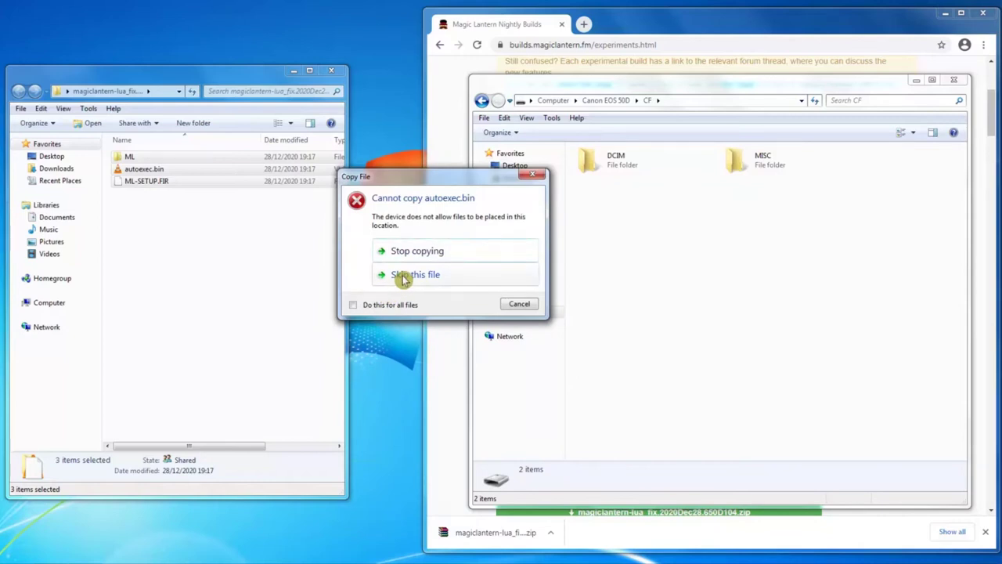
left_click(403, 275)
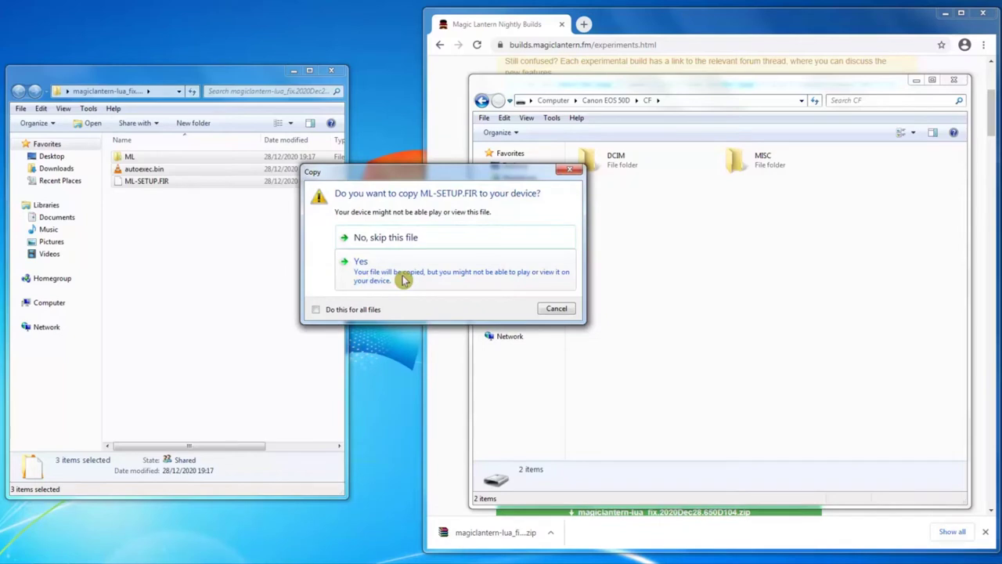
left_click(404, 278)
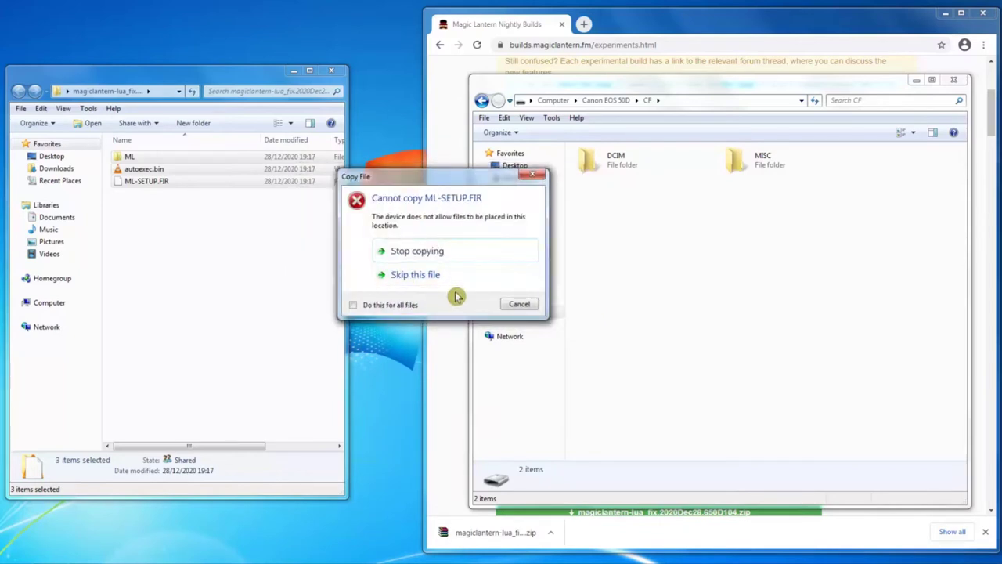
left_click(446, 277)
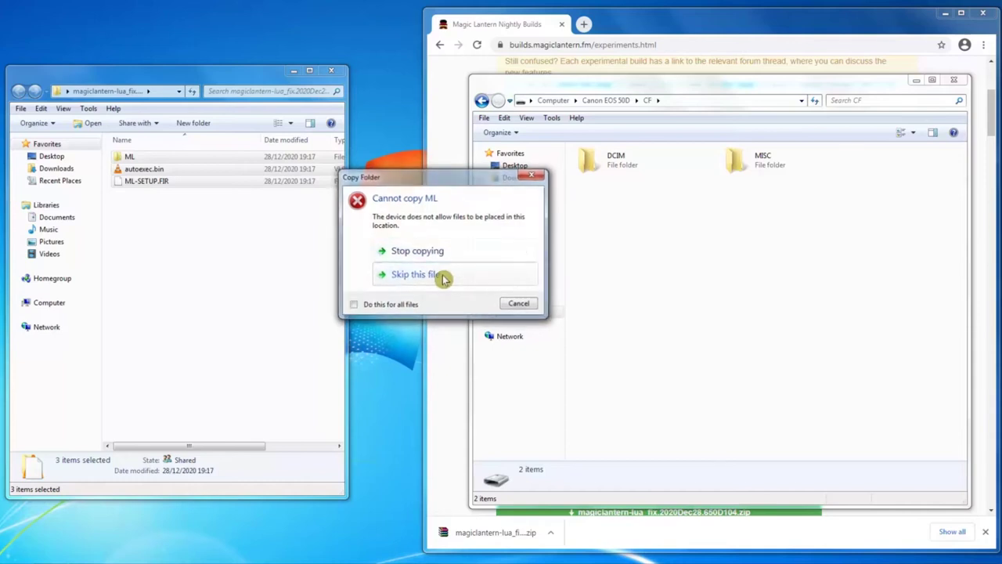
left_click(443, 278)
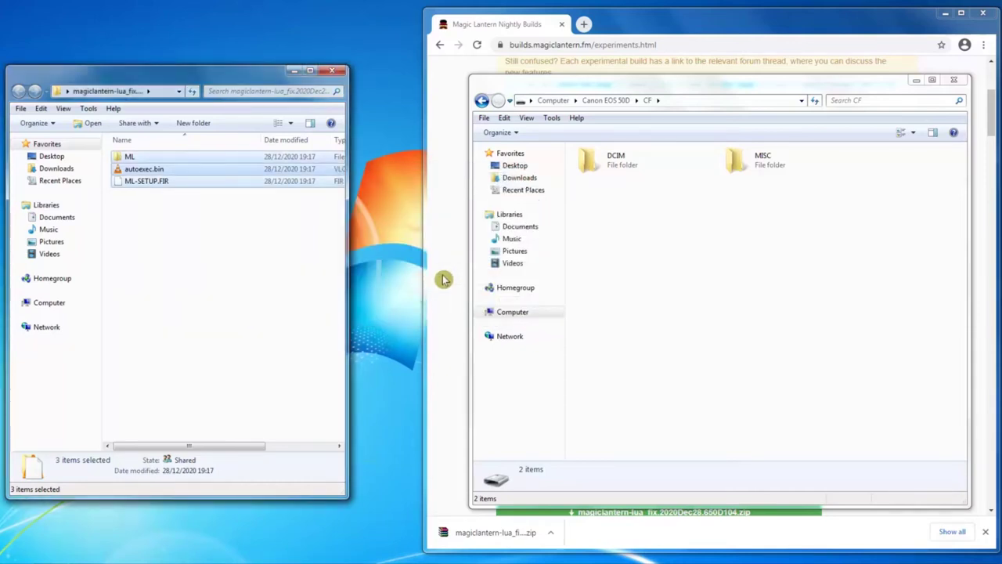
- Widen the archive window to reveal the Type and Size columns
left_click_drag(345, 227, 456, 224)
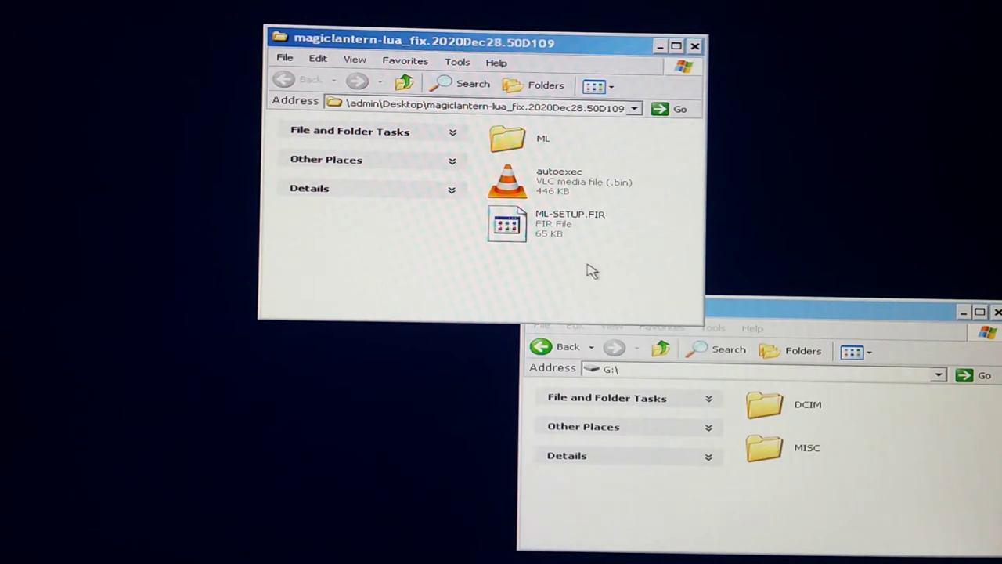
- Copy ML, autoexec and ML-SETUP.FIR from the extracted folder and paste them onto G:\
left_click_drag(590, 264, 495, 136)
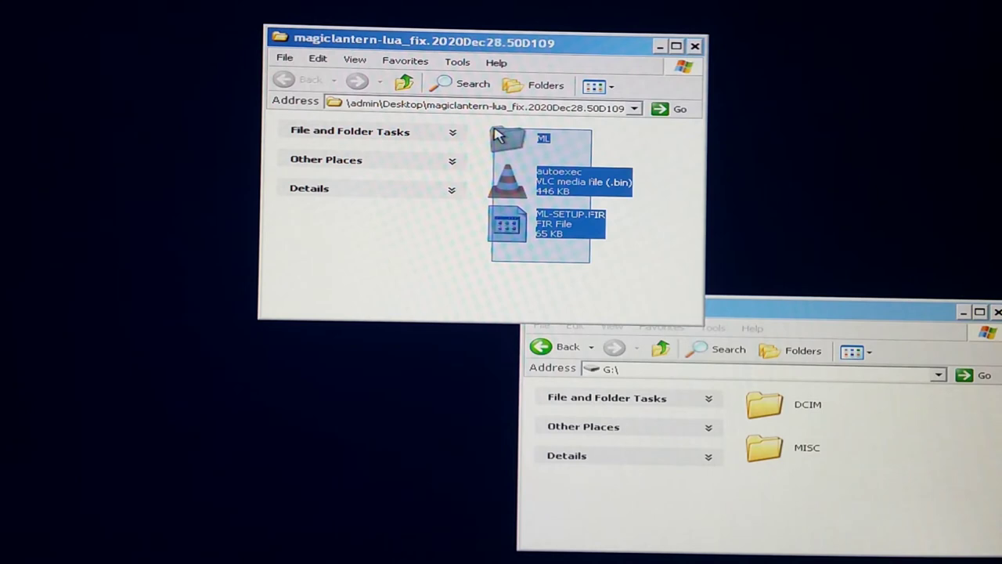
right_click(591, 233)
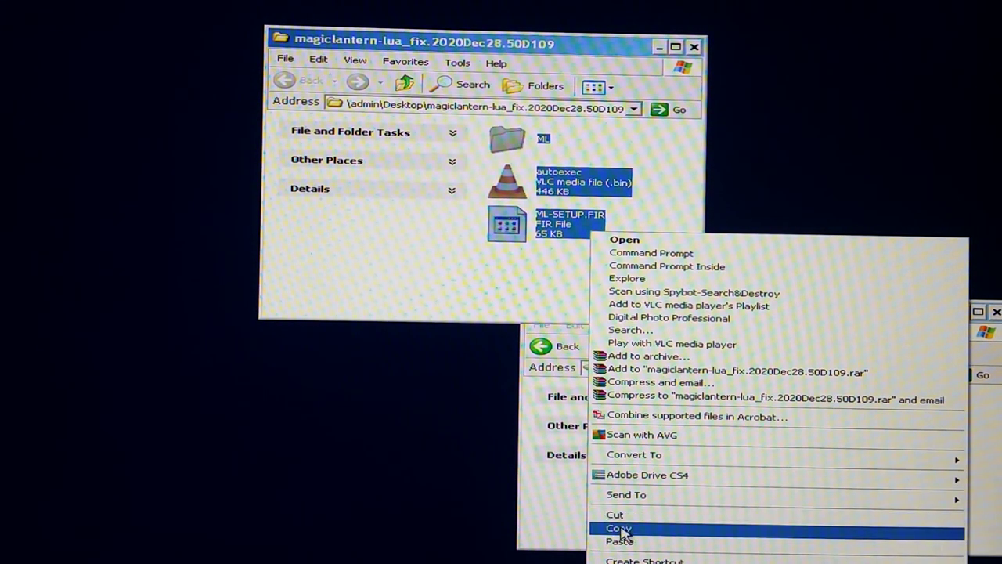
left_click(619, 529)
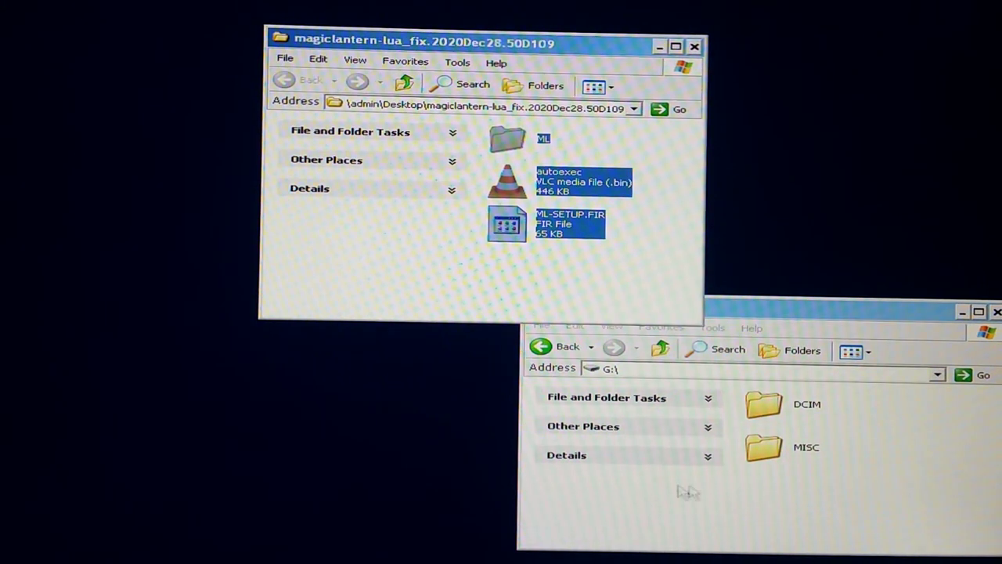
left_click(912, 315)
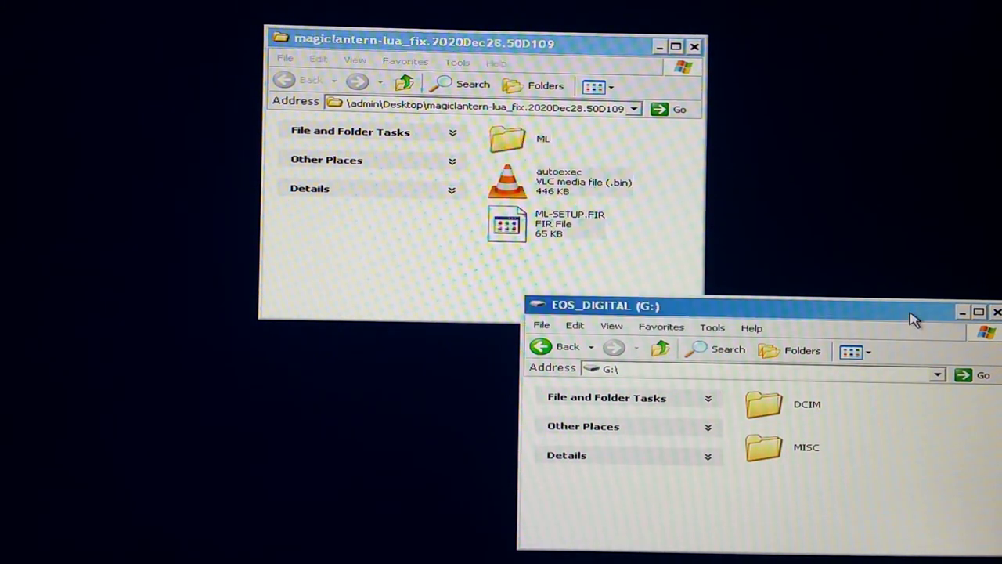
right_click(775, 517)
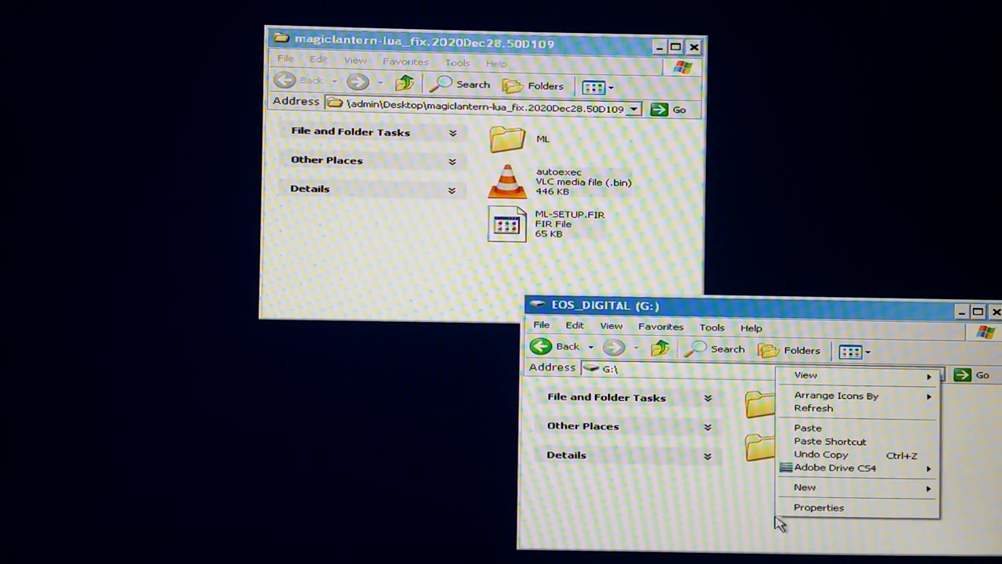
left_click(818, 428)
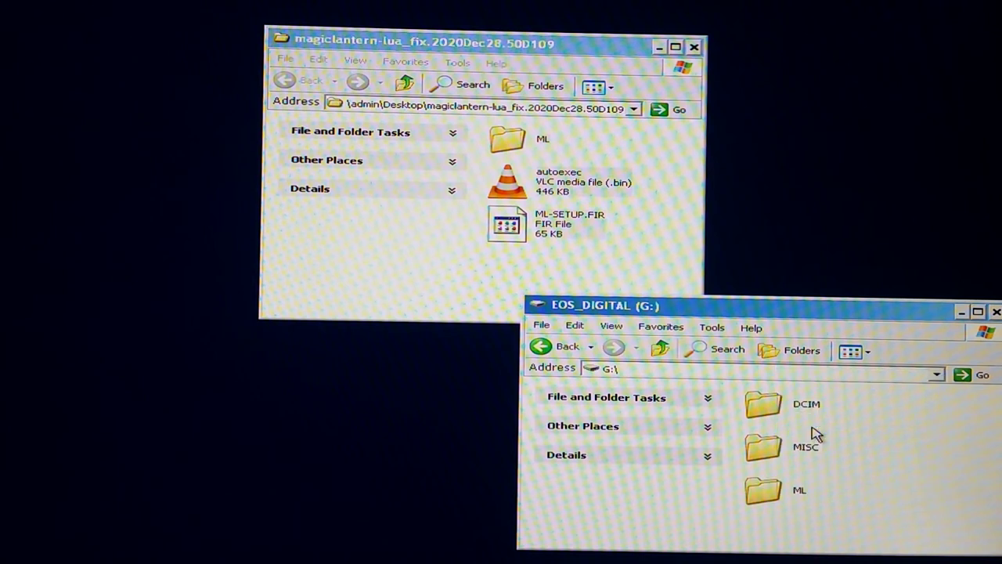